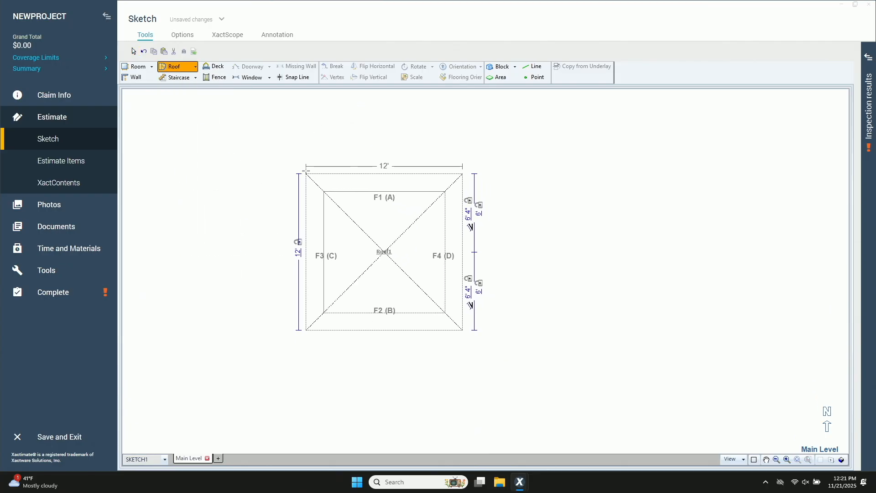
pyautogui.moveTo(463, 248); pyautogui.dragTo(616, 251)
pyautogui.click(472, 345)
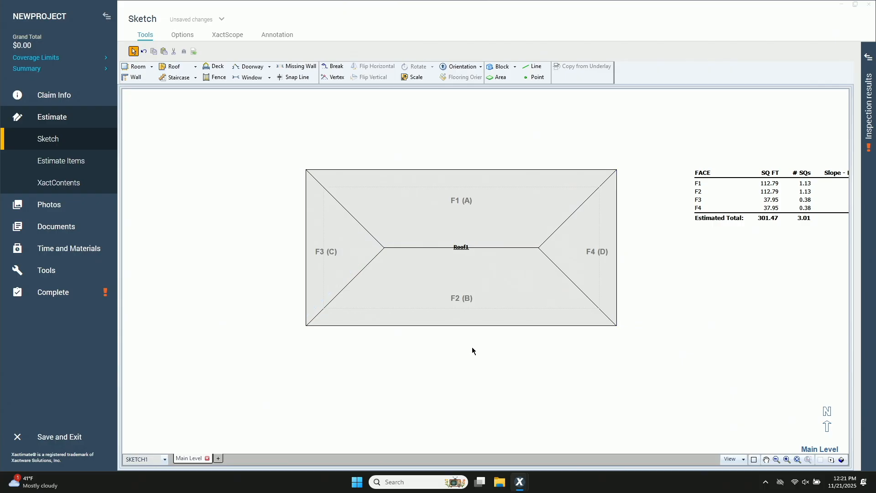
pyautogui.moveTo(275, 137); pyautogui.dragTo(628, 352)
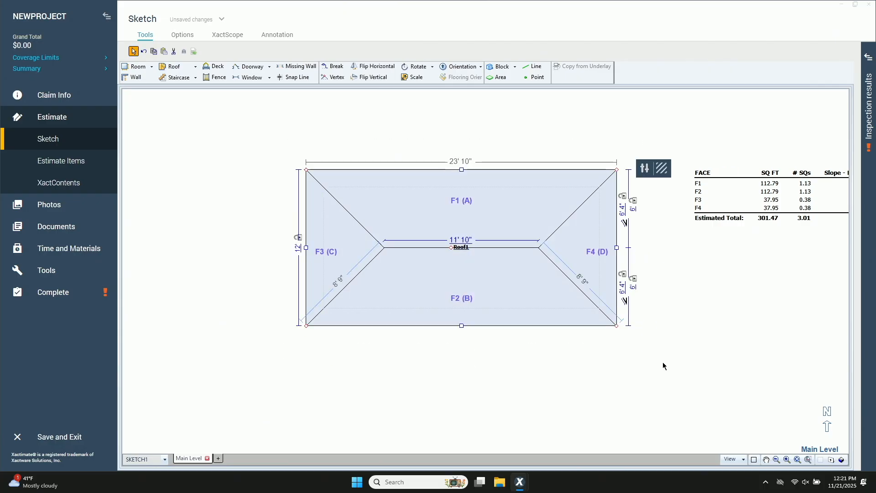
pyautogui.press('Delete')
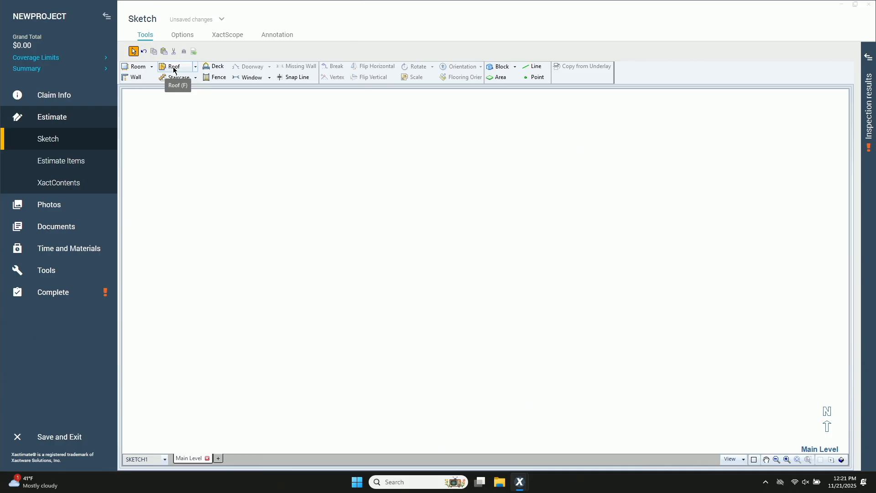
# - Start the Roof tool and cycle its preview through the available roof types until it returns to the hip roof
pyautogui.click(370, 244)
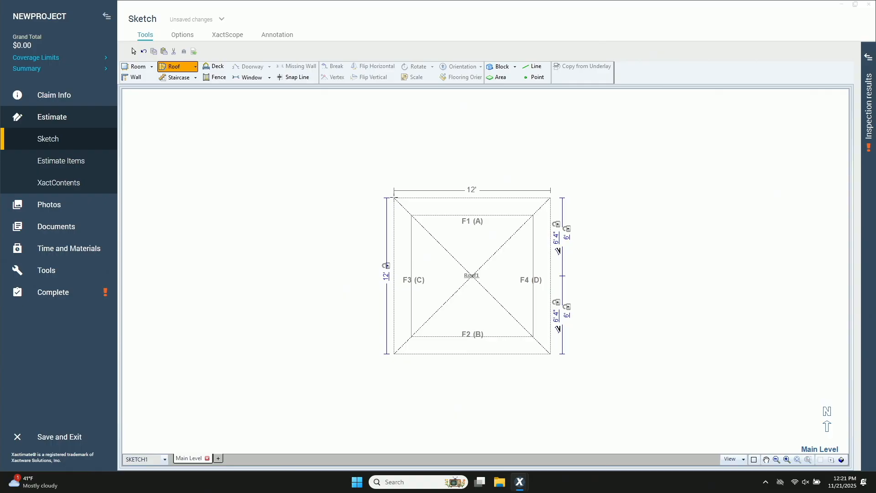
pyautogui.press('space')
pyautogui.press('space')
pyautogui.press('space')
pyautogui.press('space')
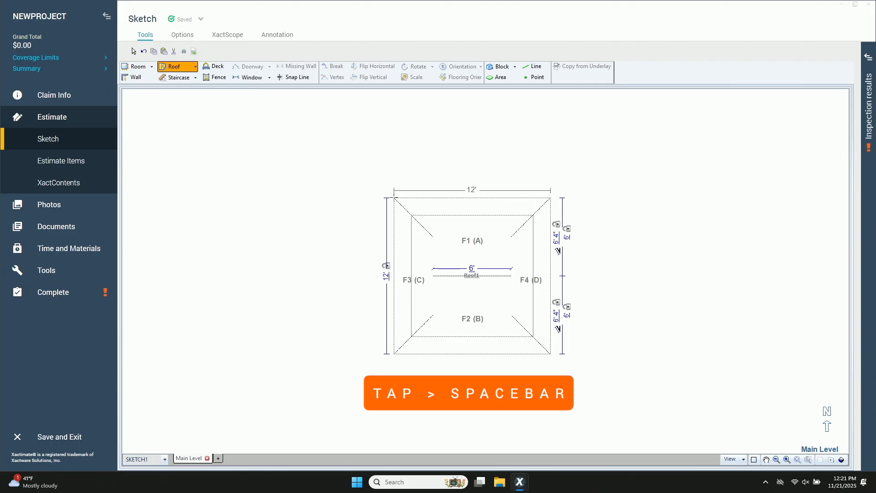
pyautogui.press('space')
pyautogui.press('space')
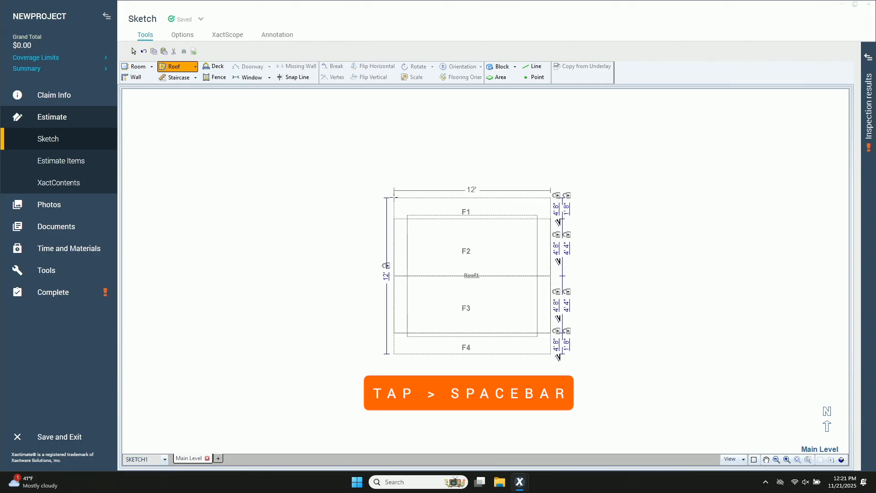
pyautogui.press('space')
pyautogui.press('space')
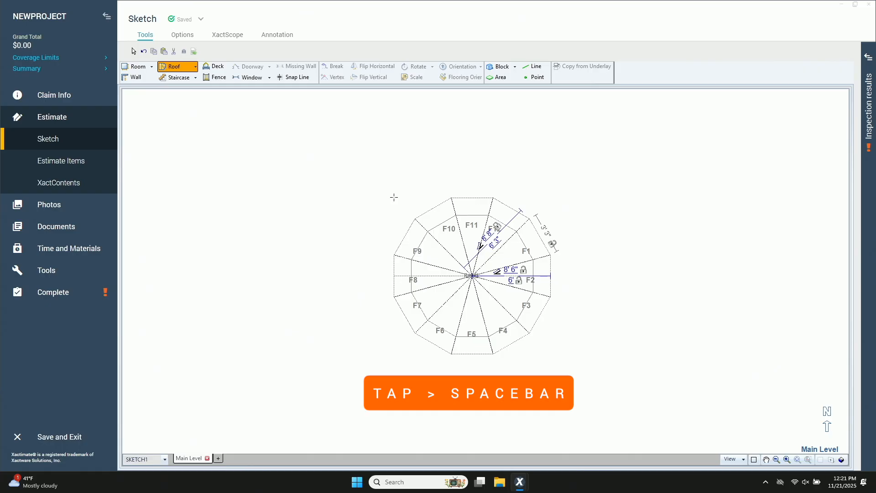
pyautogui.press('space')
pyautogui.press('space')
pyautogui.press('space')
pyautogui.press('space')
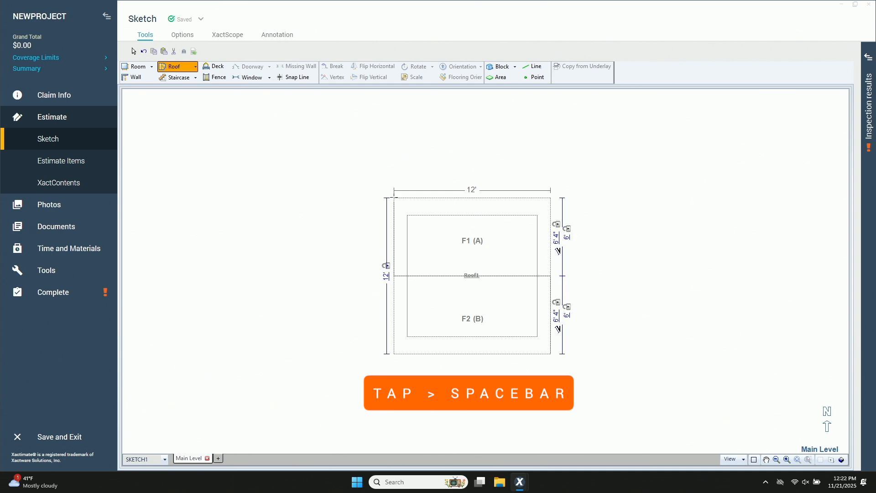
pyautogui.press('space')
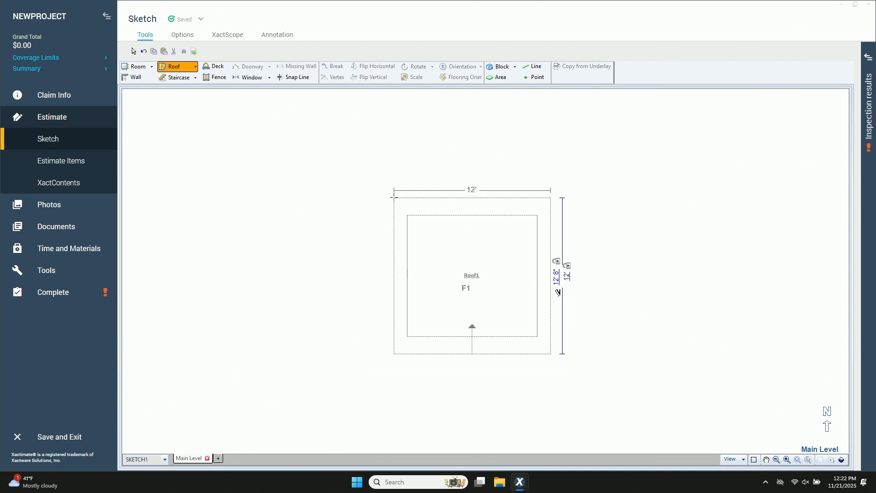
pyautogui.press('space')
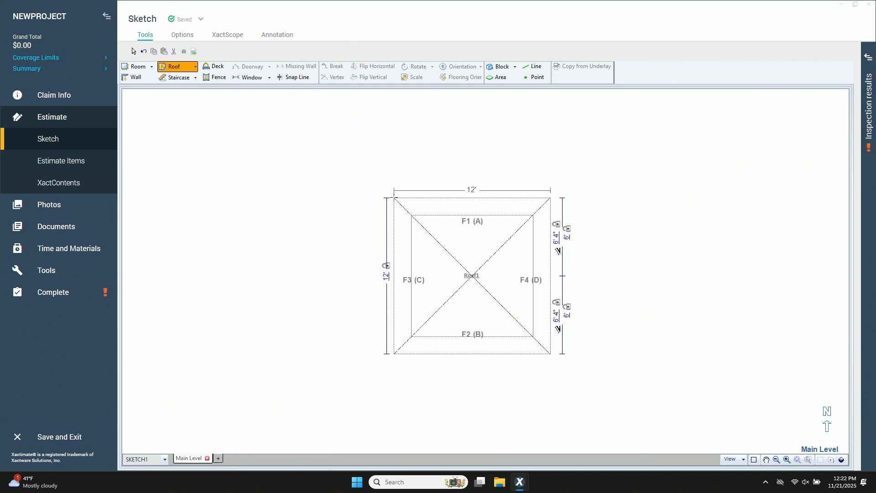
# - Draw a hip roof about 18' 11" deep and set its overall east-west length to 36'
pyautogui.moveTo(395, 198); pyautogui.dragTo(348, 172)
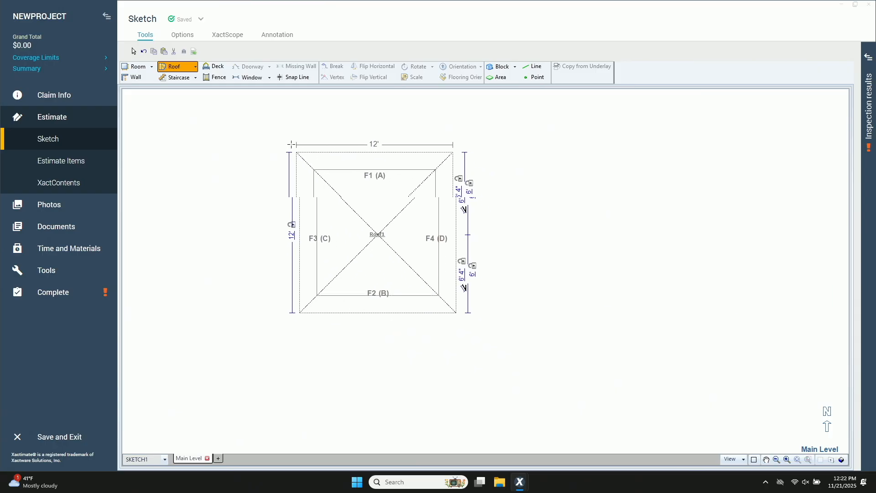
pyautogui.moveTo(287, 137); pyautogui.dragTo(700, 385)
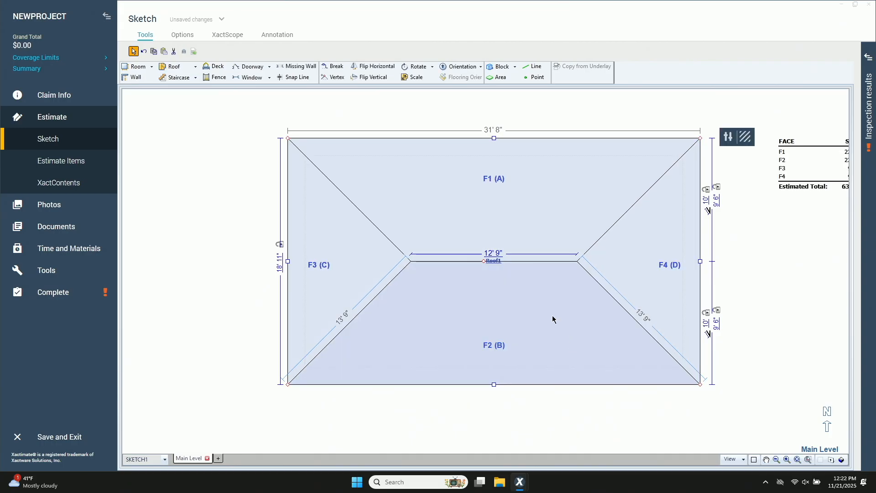
pyautogui.click(700, 262)
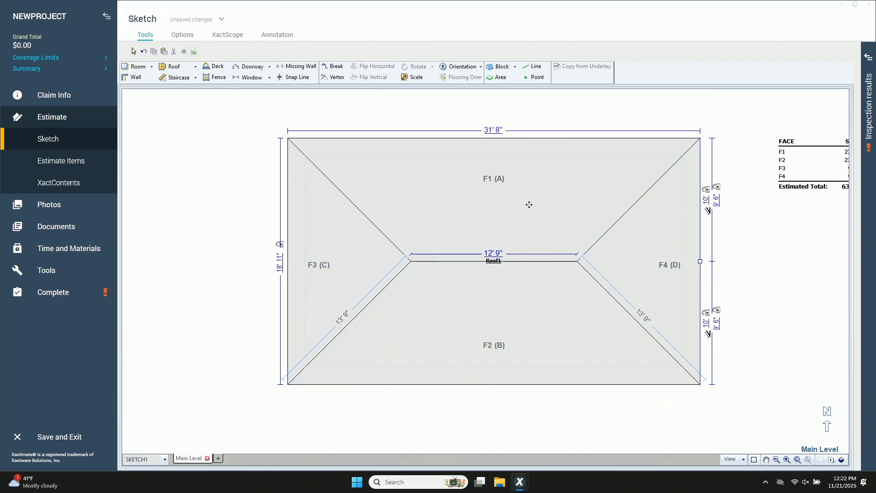
pyautogui.click(492, 131)
pyautogui.write('36')
pyautogui.press('Return')
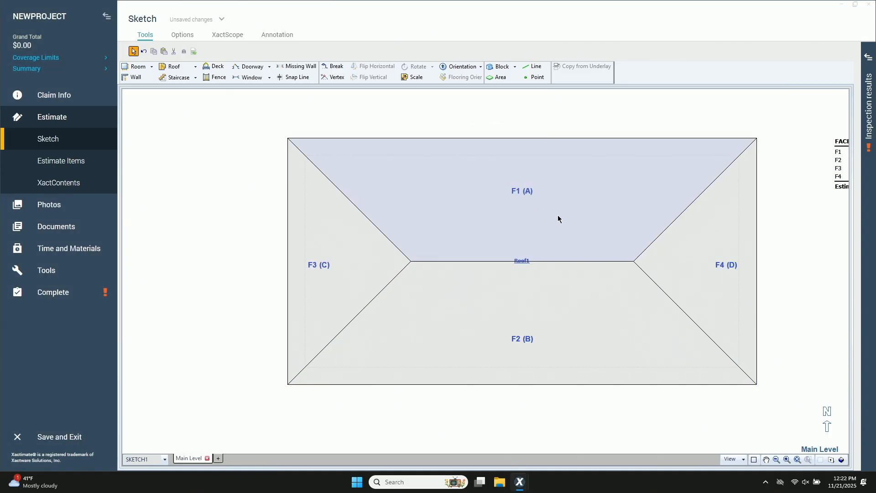
# - Set the hip roof's north-south span to 20' by adjusting its south eave
pyautogui.press('ctrl')
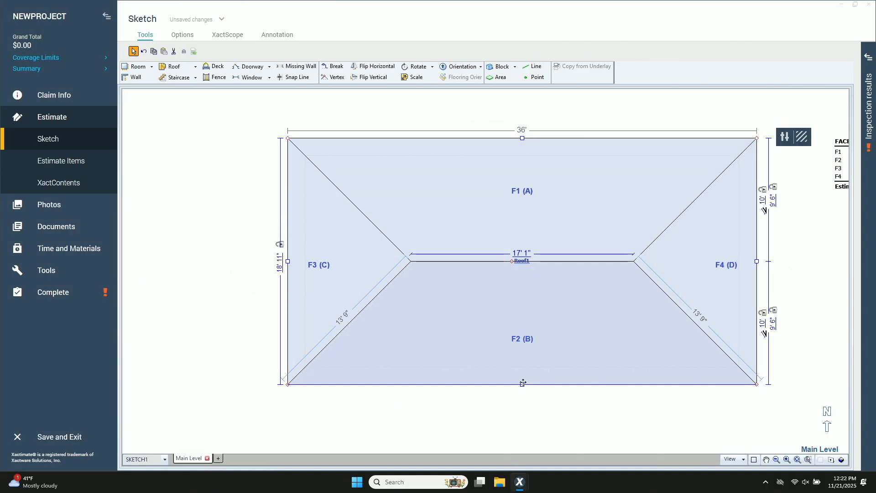
pyautogui.click(522, 384)
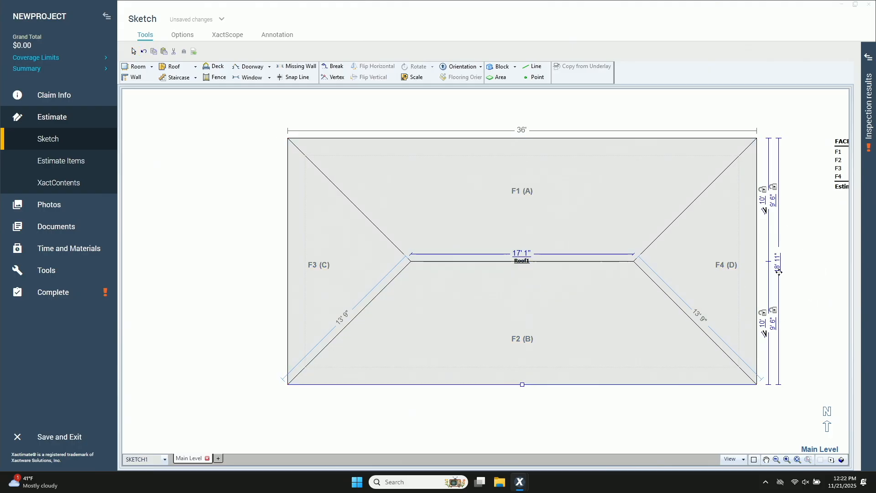
pyautogui.click(778, 272)
pyautogui.write('20')
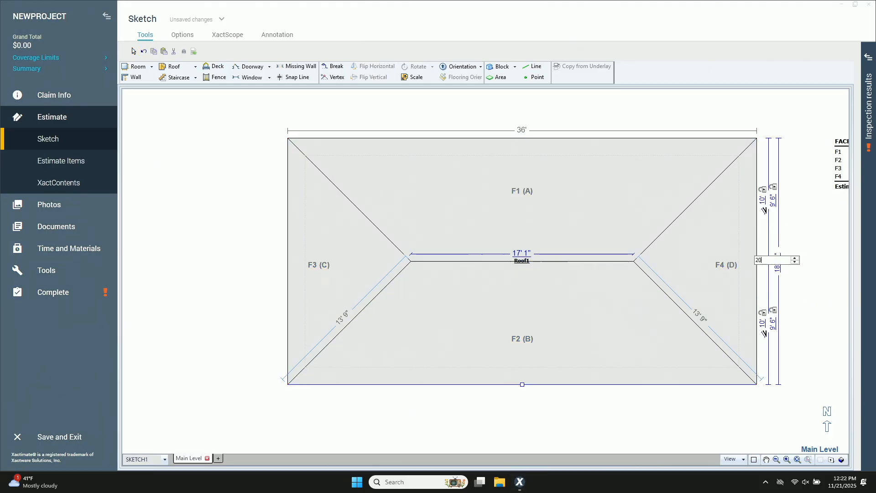
pyautogui.press('Return')
pyautogui.click(635, 336)
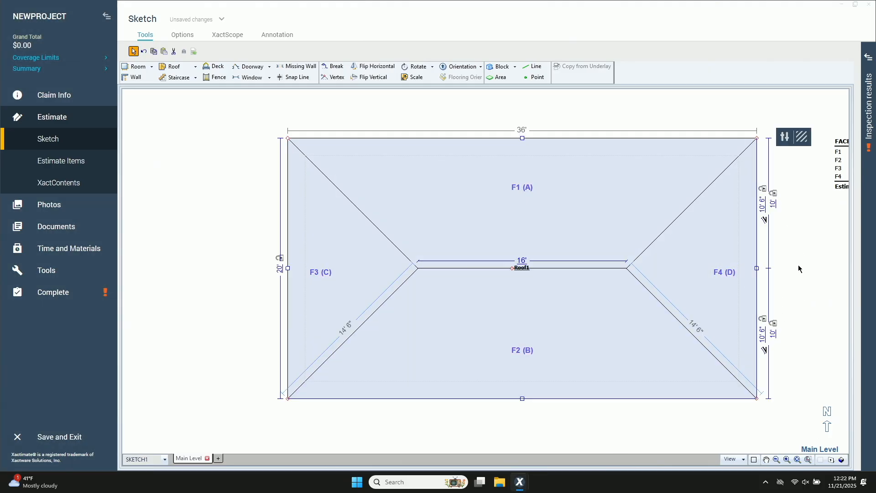
# - Name the roof DWELLING ROOF and set the slope of all its faces to 7/12
pyautogui.doubleClick(557, 300)
pyautogui.write('DWELLING')
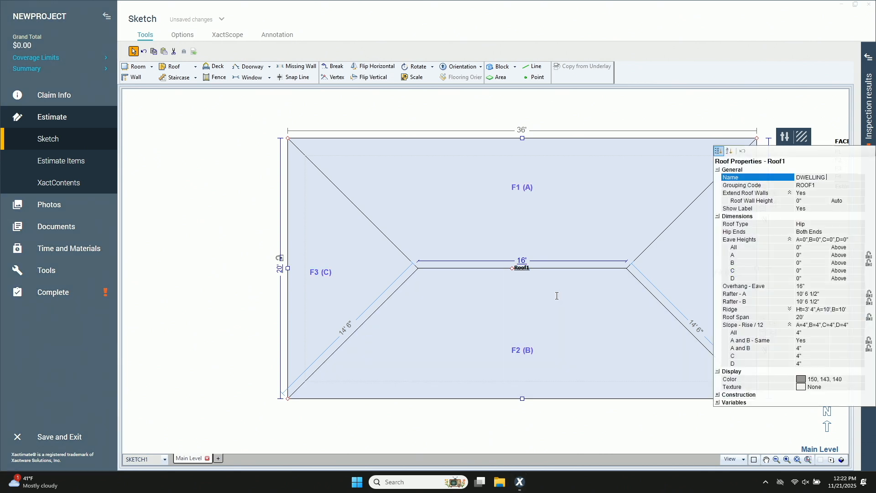
pyautogui.write(' ROOF')
pyautogui.press('Return')
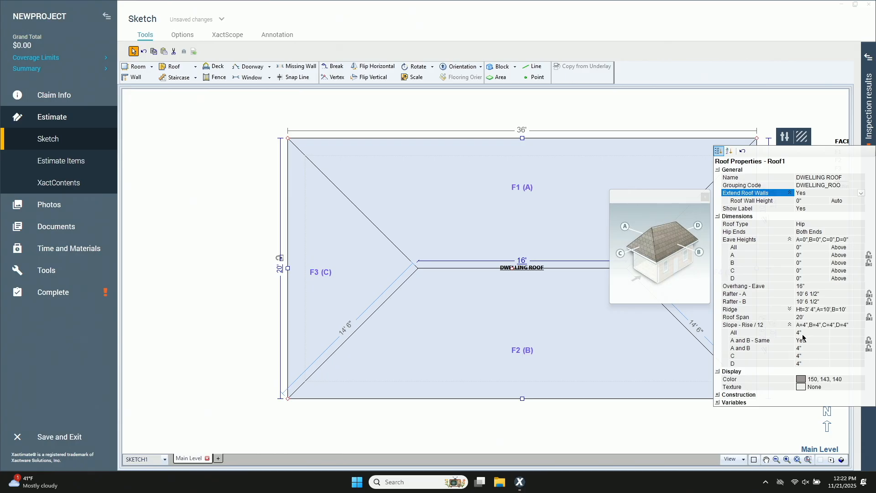
pyautogui.click(803, 333)
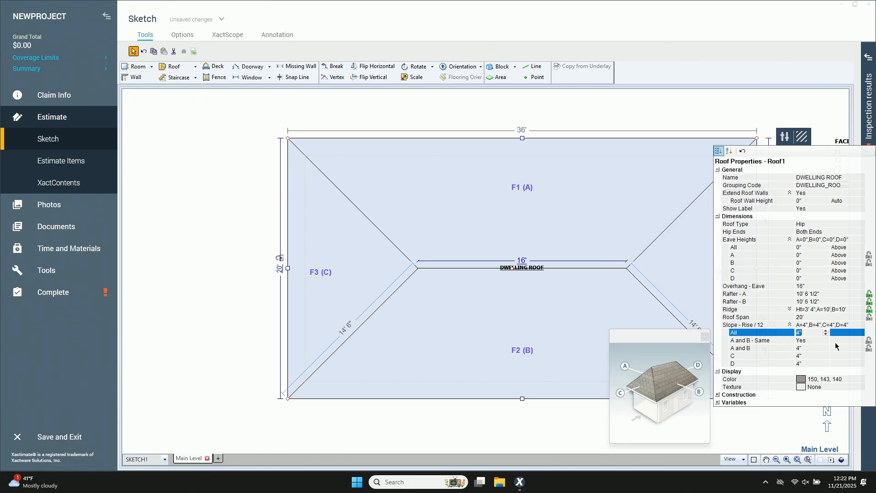
pyautogui.press('Return')
pyautogui.click(552, 428)
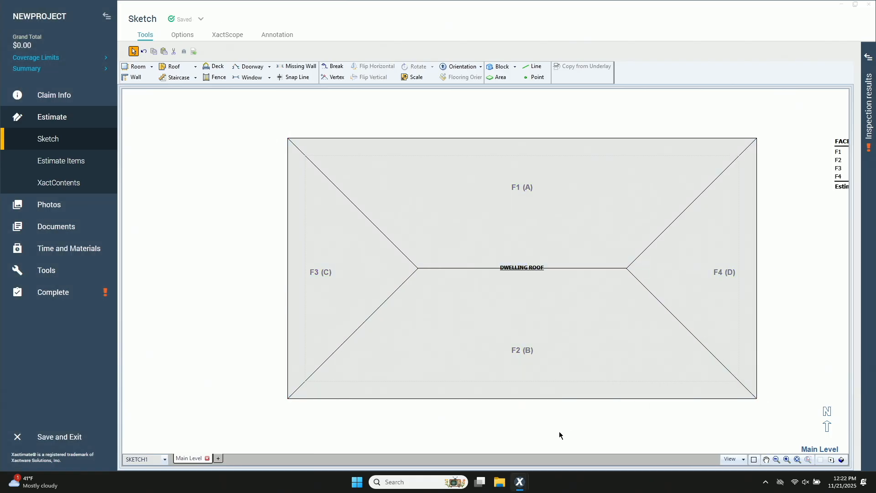
# - Inspect the dwelling roof in the 3D view from several angles, and return to the plan view
pyautogui.click(841, 460)
pyautogui.moveTo(655, 385); pyautogui.dragTo(666, 289)
pyautogui.moveTo(428, 277); pyautogui.dragTo(418, 307)
pyautogui.moveTo(293, 299); pyautogui.dragTo(557, 340)
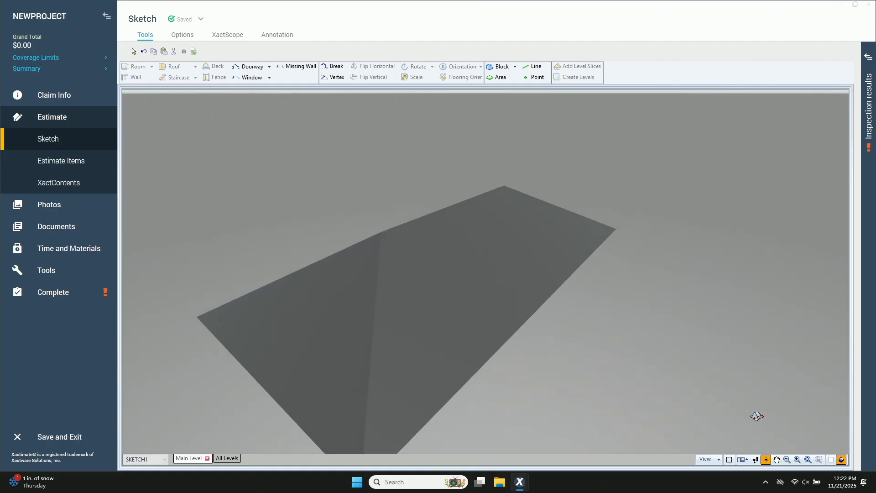
pyautogui.click(830, 460)
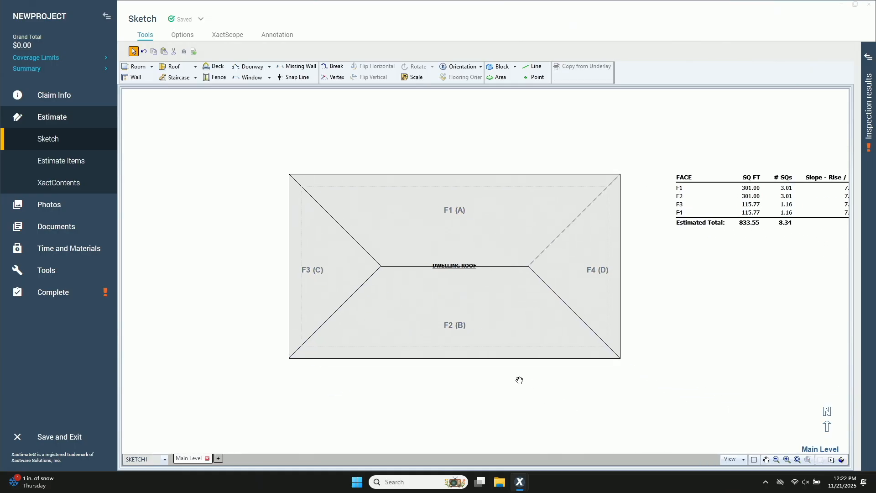
# - Break the dwelling roof's south eave 10' from its west corner
pyautogui.moveTo(519, 380); pyautogui.dragTo(500, 350)
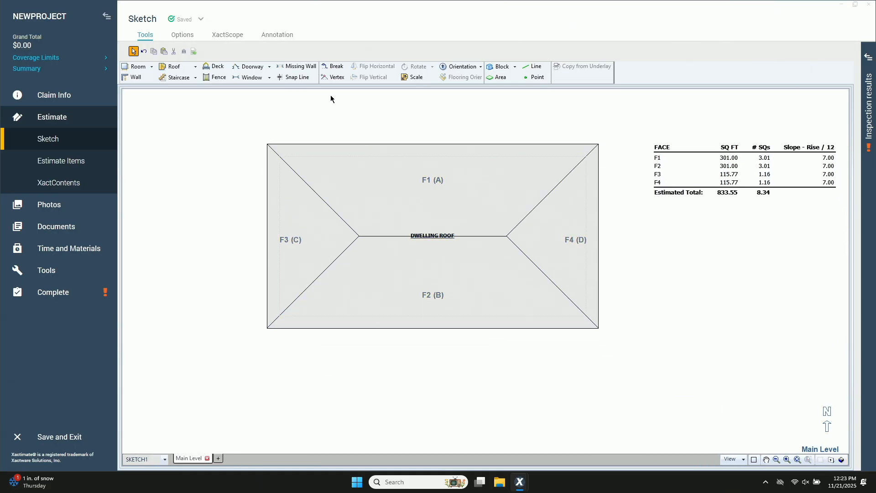
pyautogui.click(330, 68)
pyautogui.click(382, 328)
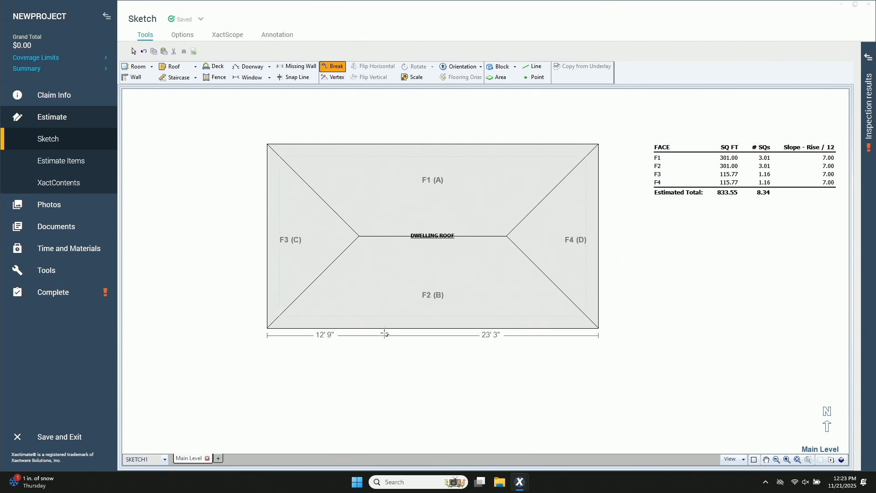
pyautogui.click(360, 328)
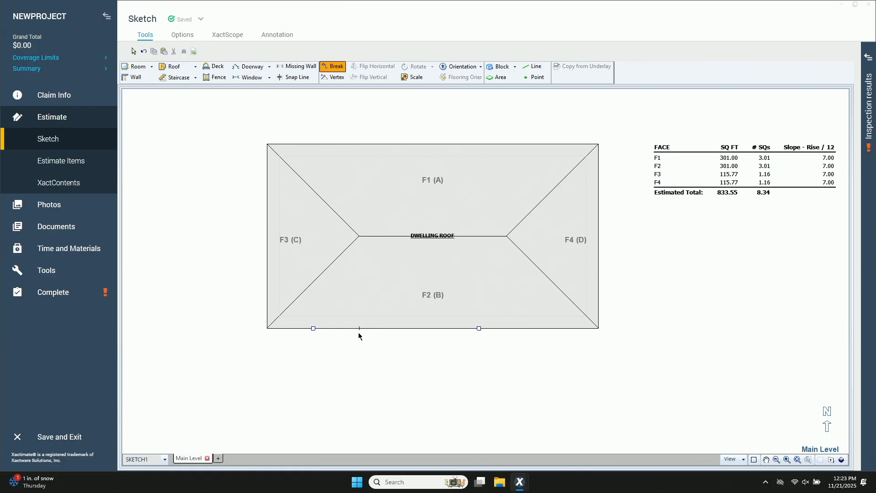
# - Extend the 10' eave segment southward about 6' 10" to form a hip-ended wing joined to the dwelling roof
pyautogui.click(313, 329)
pyautogui.press('ctrl')
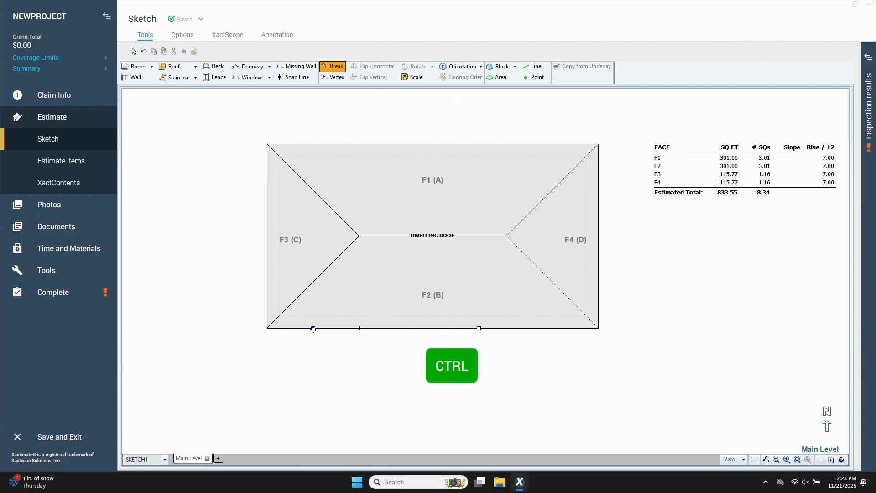
pyautogui.moveTo(312, 328); pyautogui.dragTo(310, 391)
pyautogui.scroll(2, 308, 391)
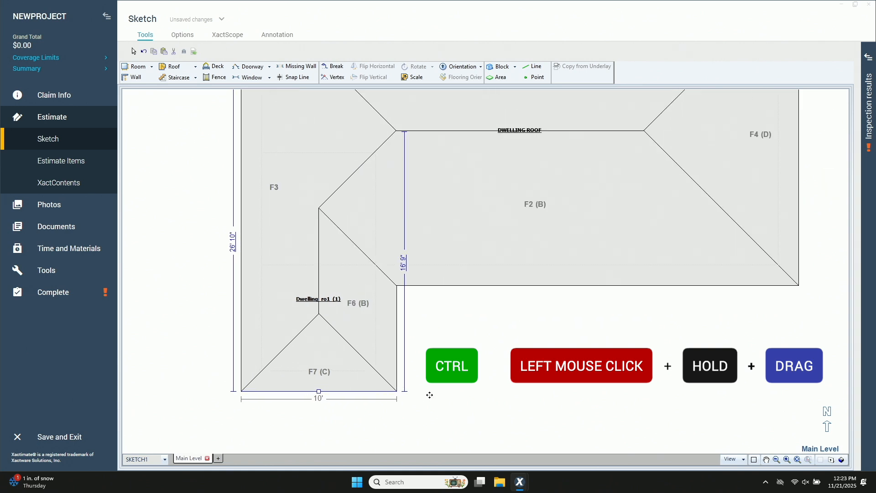
# - Widen the new wing roof to 12' by moving its east side outward
pyautogui.click(442, 269)
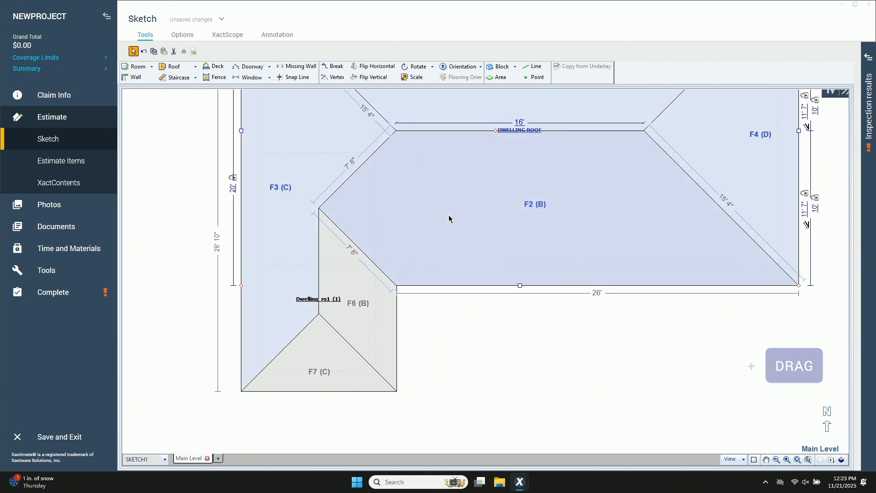
pyautogui.scroll(-1, 459, 269)
pyautogui.scroll(-2, 457, 267)
pyautogui.click(379, 311)
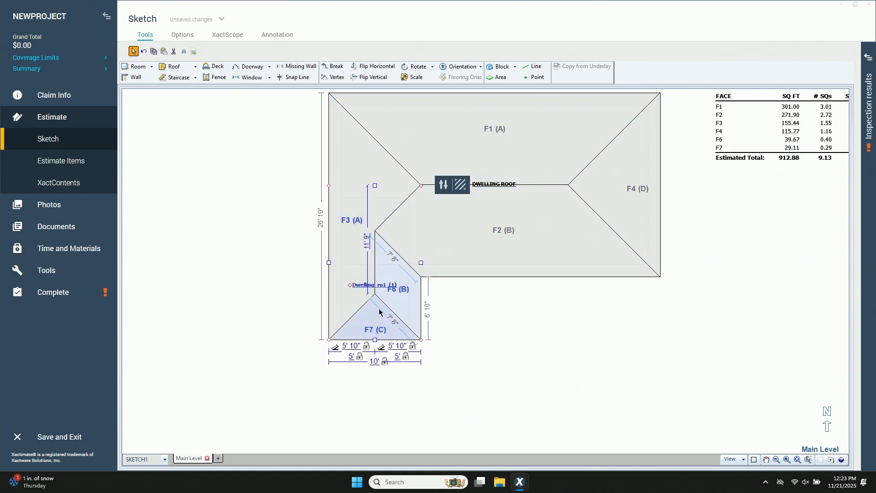
pyautogui.scroll(3, 379, 310)
pyautogui.scroll(1, 379, 313)
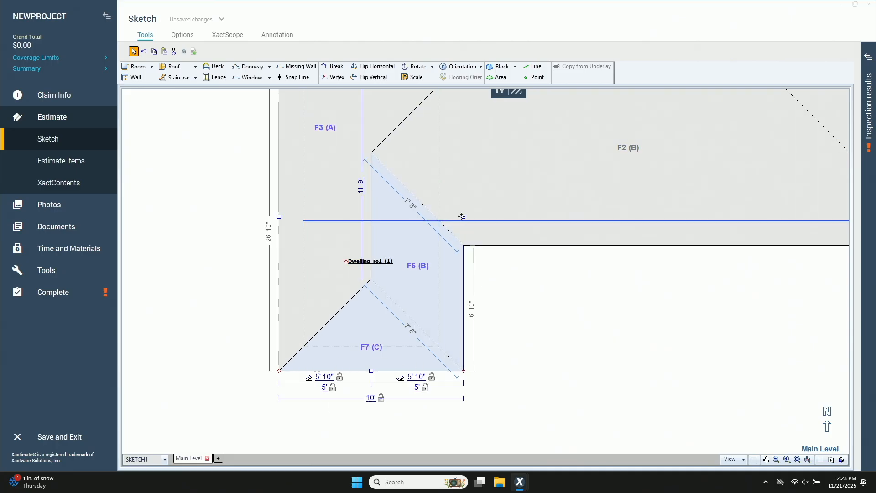
pyautogui.moveTo(462, 217)
pyautogui.mouseDown()
pyautogui.moveTo(493, 215)
pyautogui.moveTo(527, 244)
pyautogui.moveTo(495, 268)
pyautogui.mouseUp()
pyautogui.scroll(-3, 493, 215)
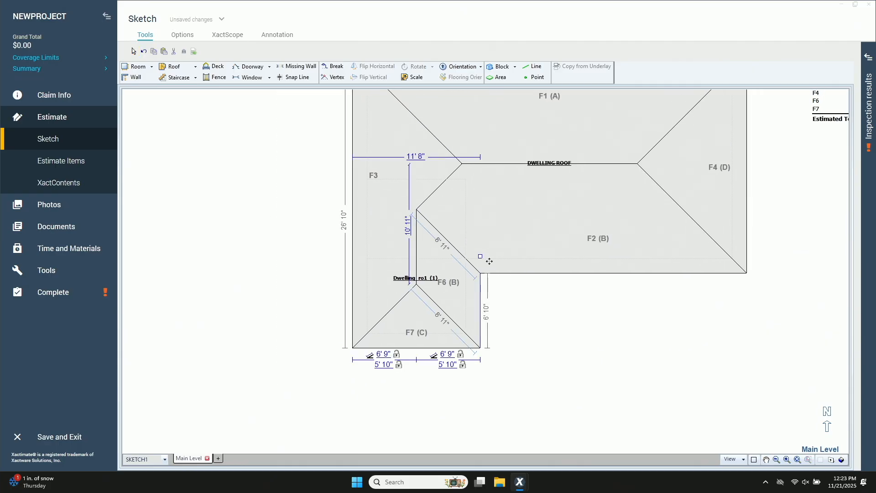
pyautogui.moveTo(561, 338)
pyautogui.mouseDown()
pyautogui.moveTo(479, 351)
pyautogui.moveTo(522, 396)
pyautogui.moveTo(565, 385)
pyautogui.moveTo(510, 385)
pyautogui.moveTo(551, 377)
pyautogui.mouseUp()
pyautogui.moveTo(457, 318); pyautogui.dragTo(460, 318)
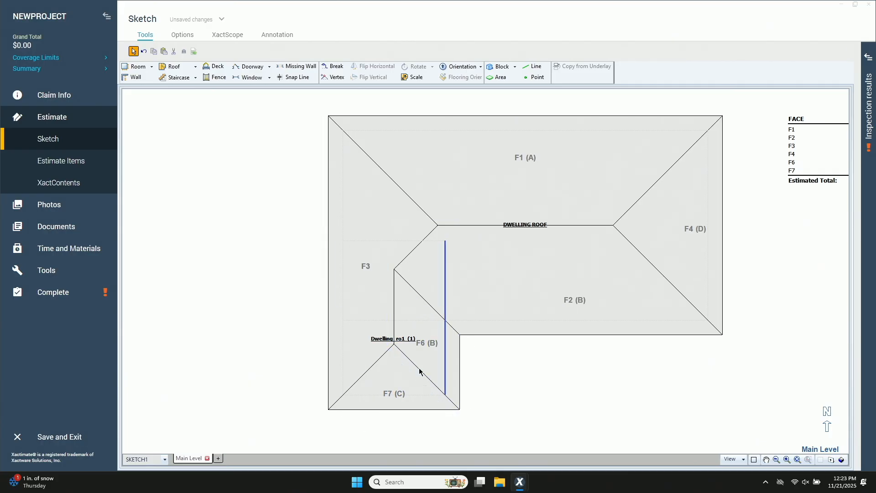
# - Set the southwest wing roof's projection beyond the dwelling roof's south eave to 4'
pyautogui.click(402, 391)
pyautogui.scroll(1, 402, 391)
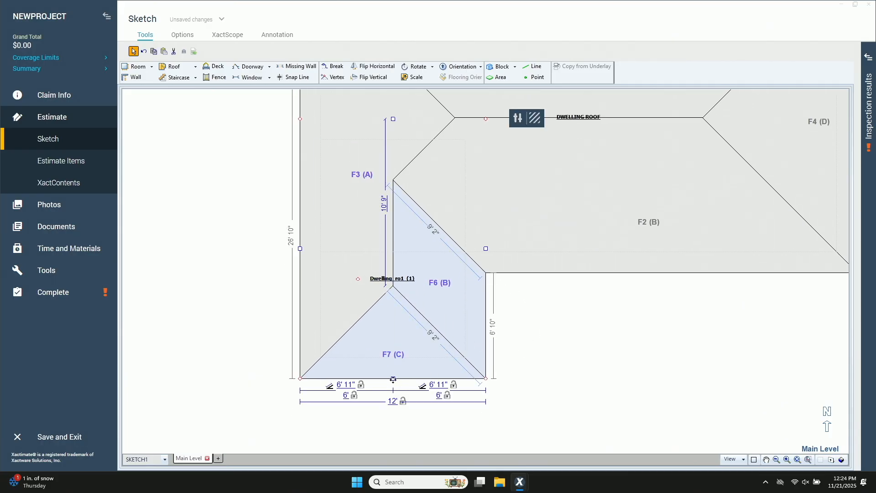
pyautogui.click(393, 379)
pyautogui.click(492, 328)
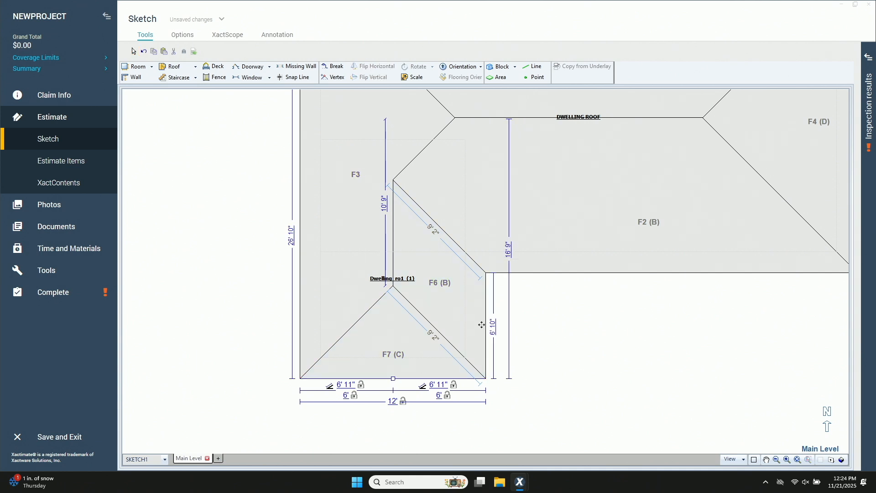
pyautogui.press('Escape')
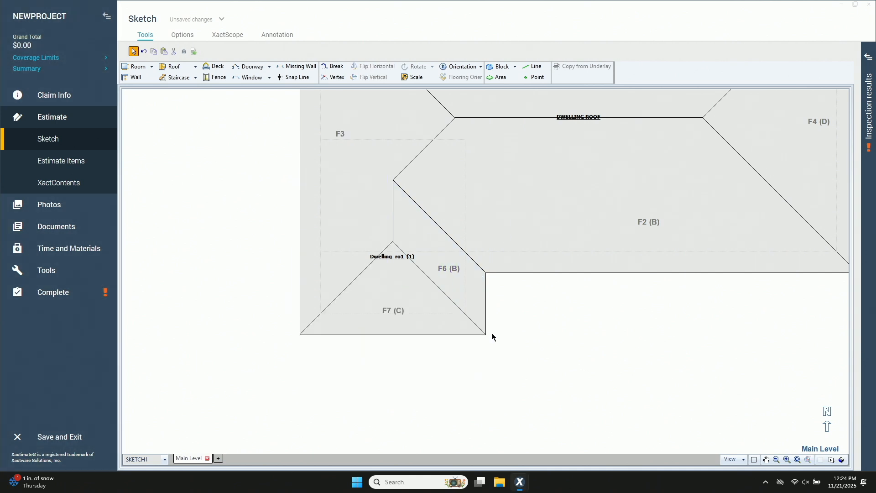
pyautogui.scroll(-1, 588, 364)
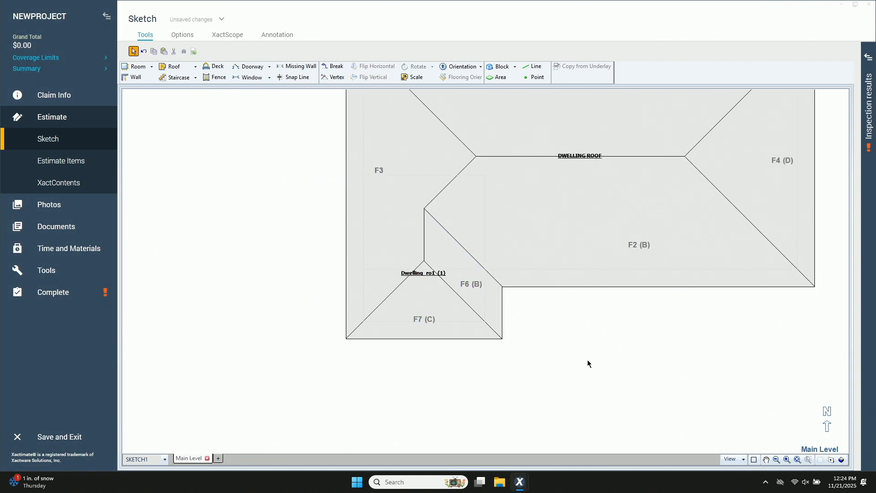
# - Inspect the shortened southwest wing in the 3D view, then compare the wing and dwelling roof faces in plan
pyautogui.click(841, 460)
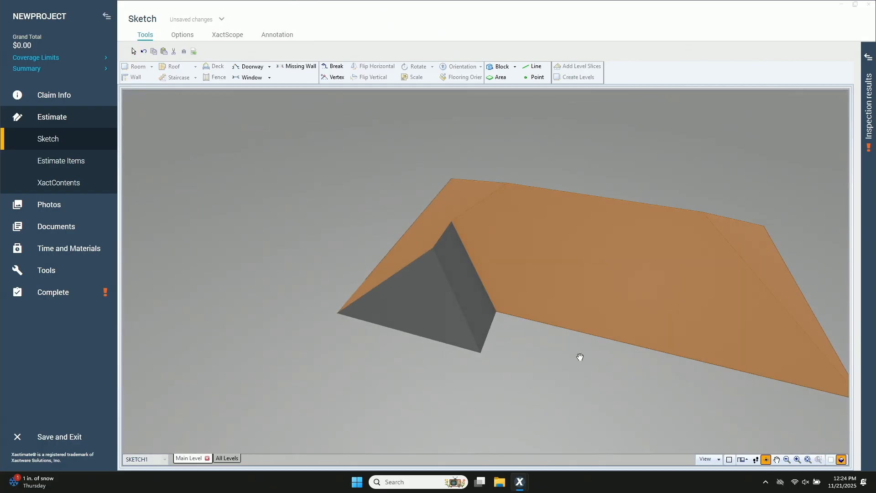
pyautogui.moveTo(580, 357); pyautogui.dragTo(553, 323)
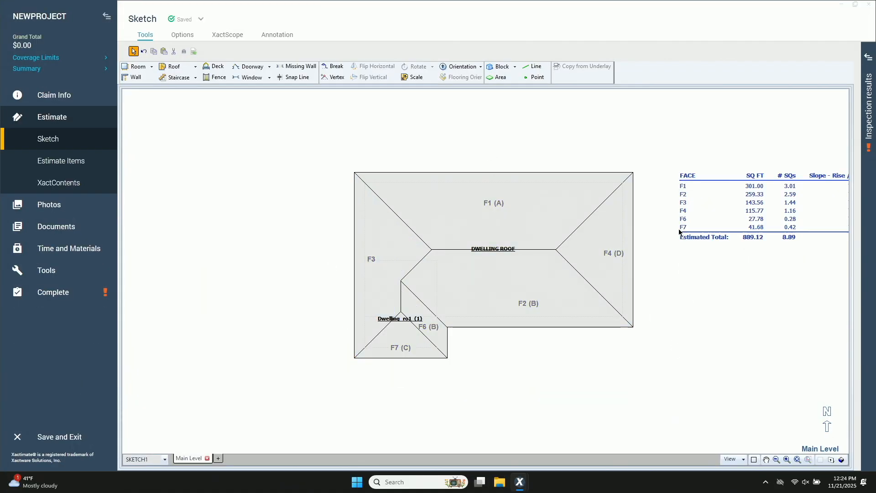
pyautogui.scroll(2, 645, 176)
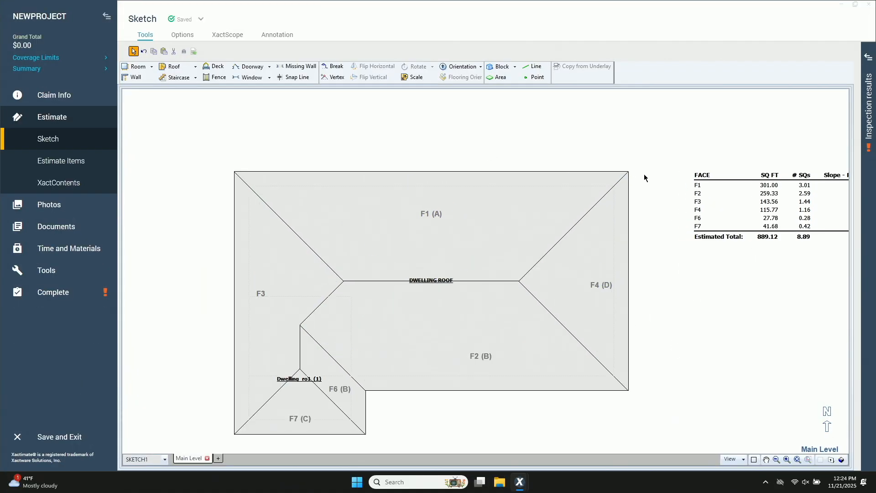
pyautogui.click(306, 408)
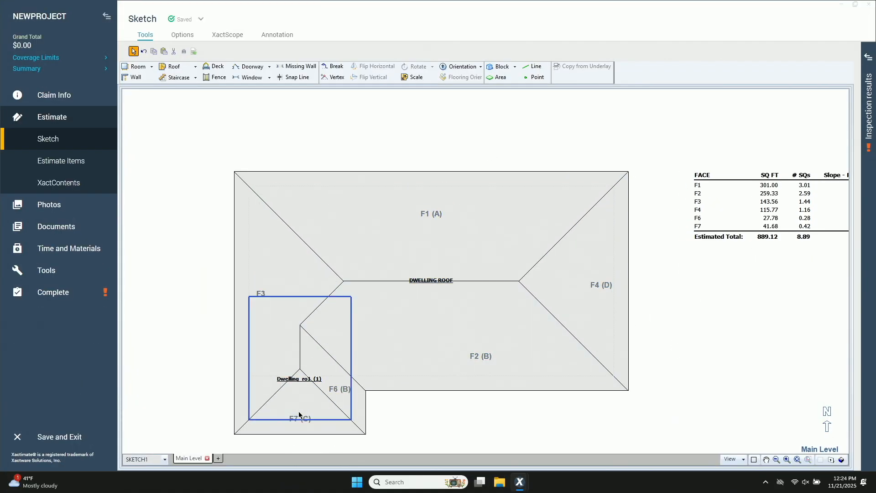
pyautogui.click(416, 331)
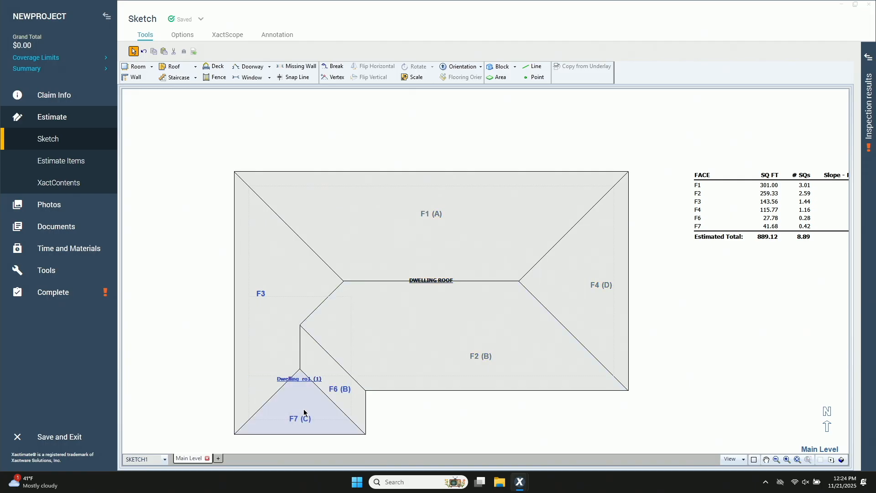
pyautogui.click(299, 392)
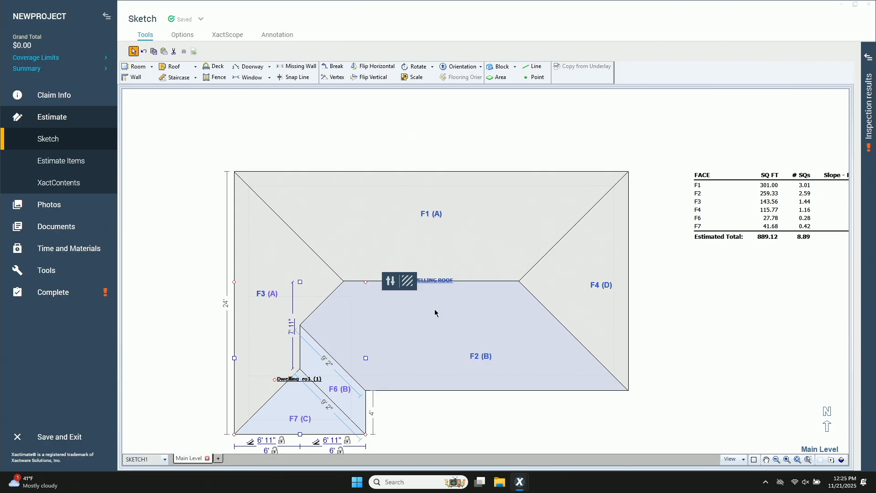
pyautogui.click(290, 409)
pyautogui.click(499, 273)
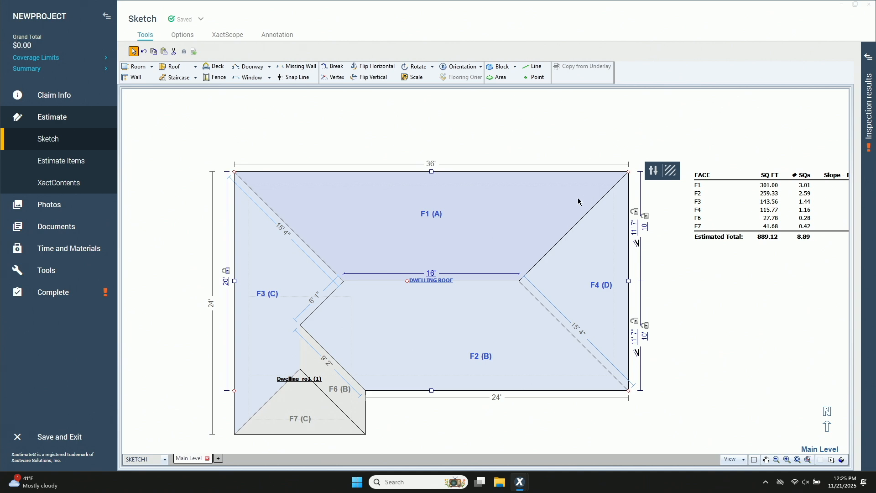
# - Break the dwelling roof's north eave 10' from its east corner and extend that segment northward about 4' 8" as a hip-ended wing
pyautogui.press('b')
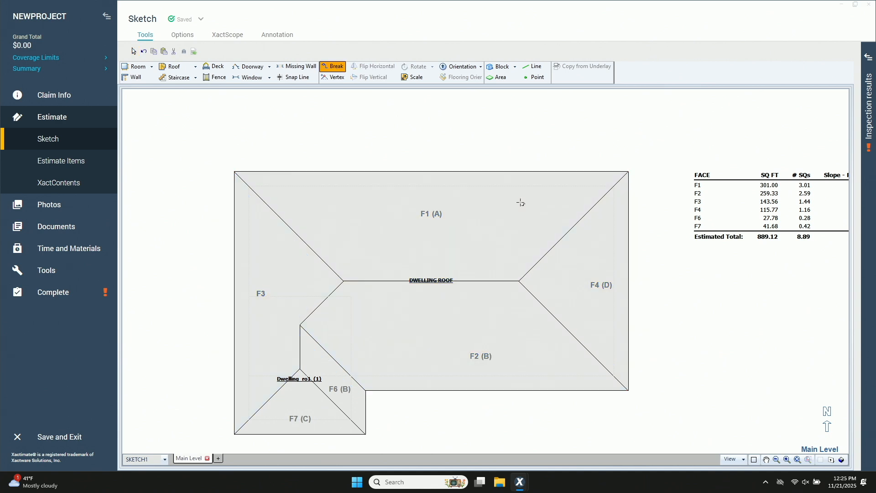
pyautogui.click(519, 172)
pyautogui.press('ctrl')
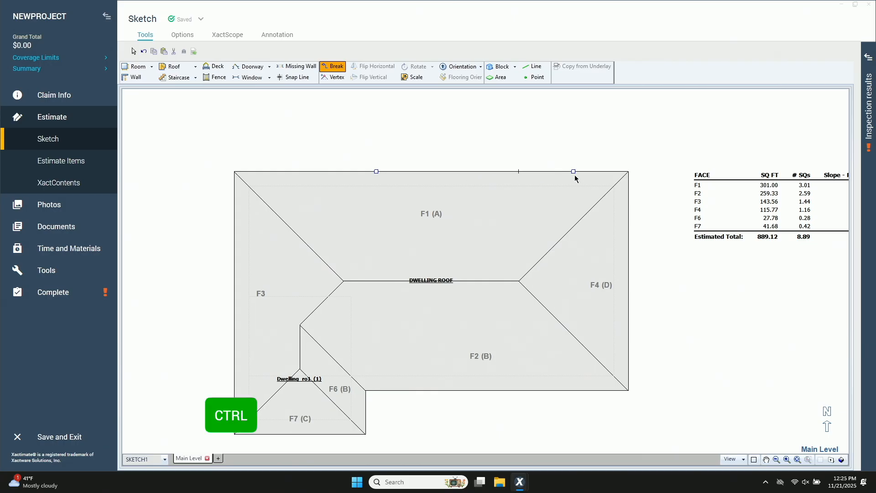
pyautogui.moveTo(574, 172); pyautogui.dragTo(574, 120)
pyautogui.press('Escape')
pyautogui.click(574, 152)
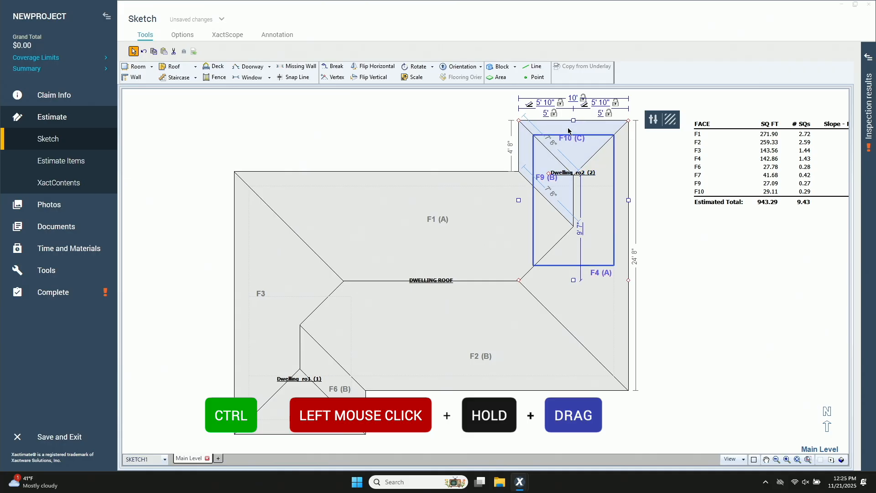
# - Set the northeast wing roof's projection beyond the dwelling roof's north eave to 6'
pyautogui.scroll(2, 583, 128)
pyautogui.click(554, 121)
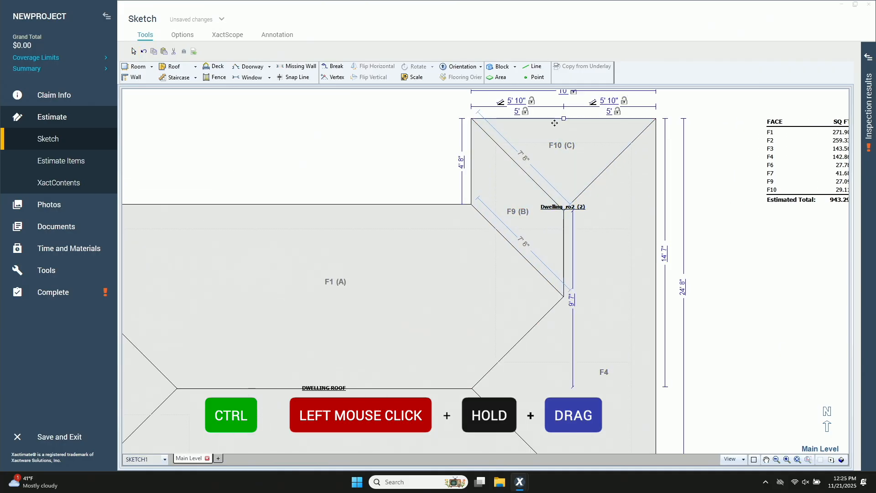
pyautogui.click(462, 163)
pyautogui.write('6')
pyautogui.press('Return')
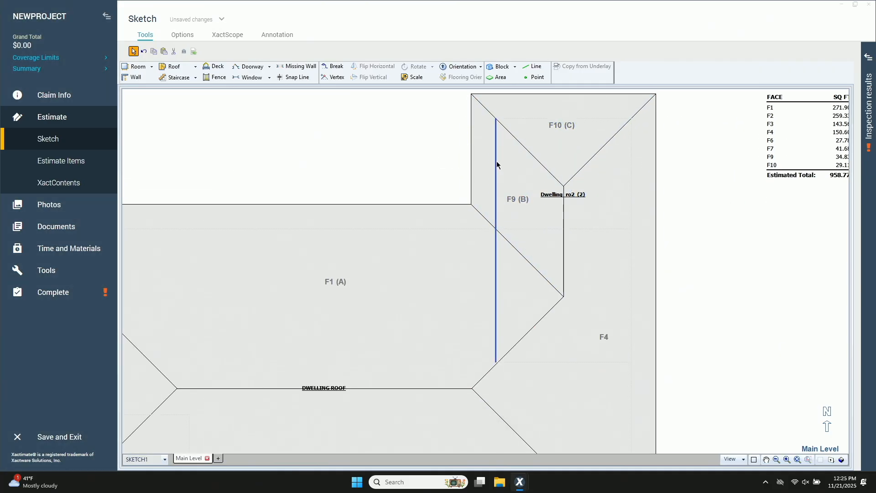
# - Inspect the northeast wing in the 3D view, then compare the wing and dwelling roof faces in plan
pyautogui.click(596, 221)
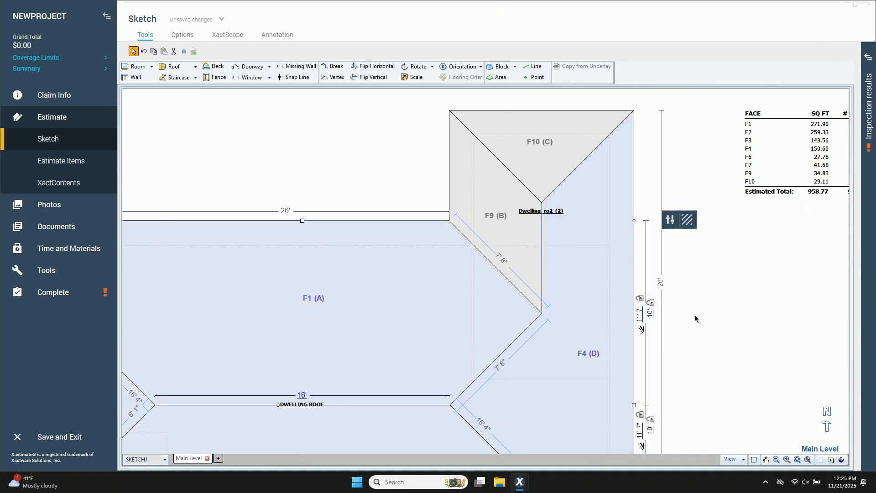
pyautogui.click(840, 459)
pyautogui.moveTo(768, 410); pyautogui.dragTo(444, 264)
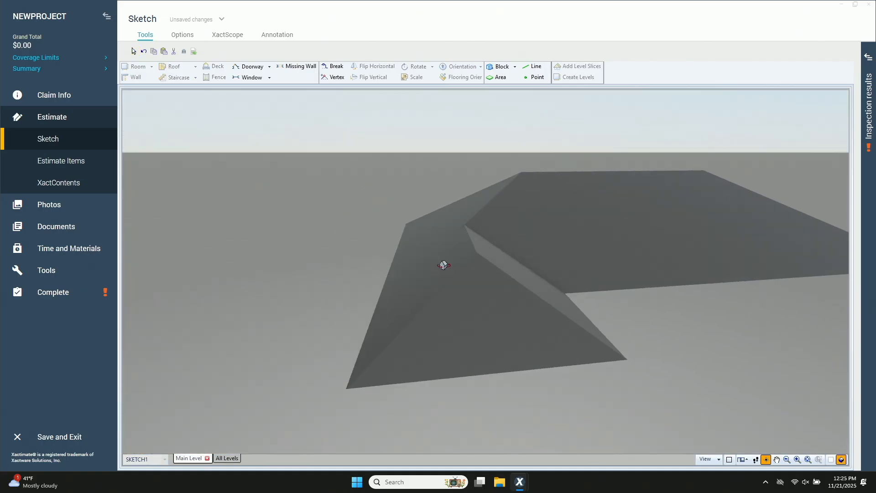
pyautogui.click(819, 460)
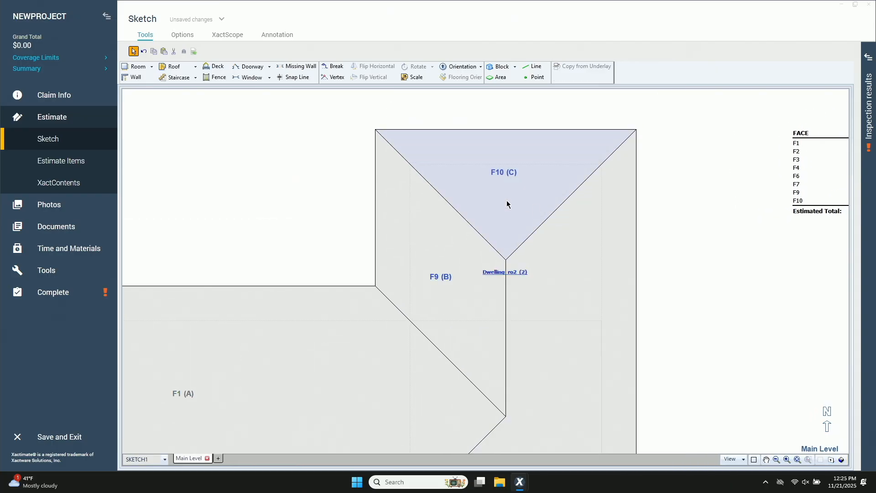
pyautogui.click(506, 200)
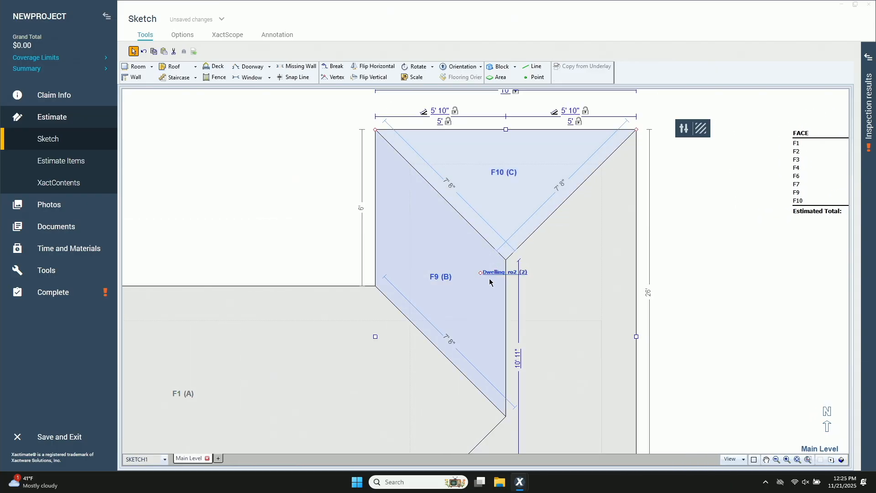
pyautogui.scroll(-3, 502, 218)
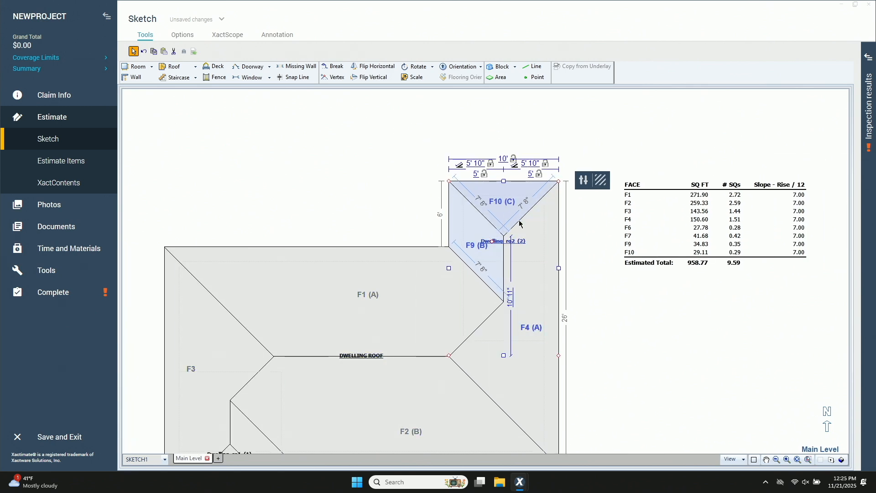
pyautogui.click(404, 280)
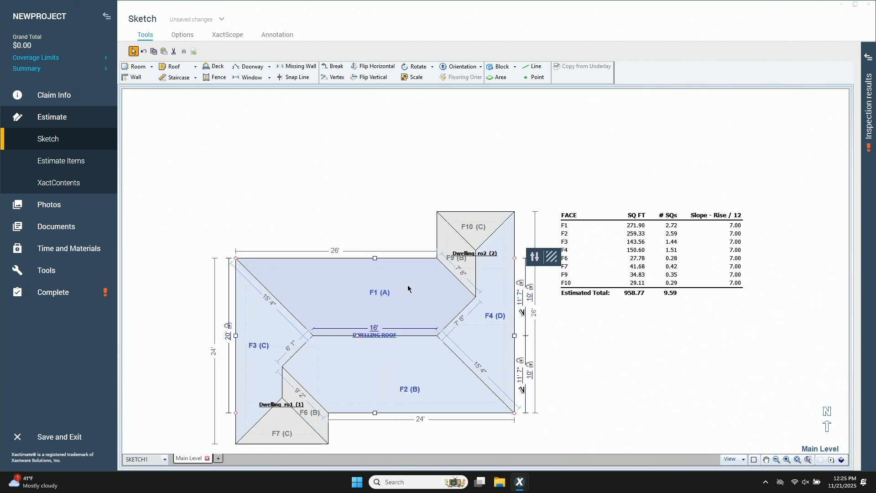
# - Change the northeast wing roof's type to Gable in its roof properties
pyautogui.scroll(3, 408, 288)
pyautogui.click(560, 197)
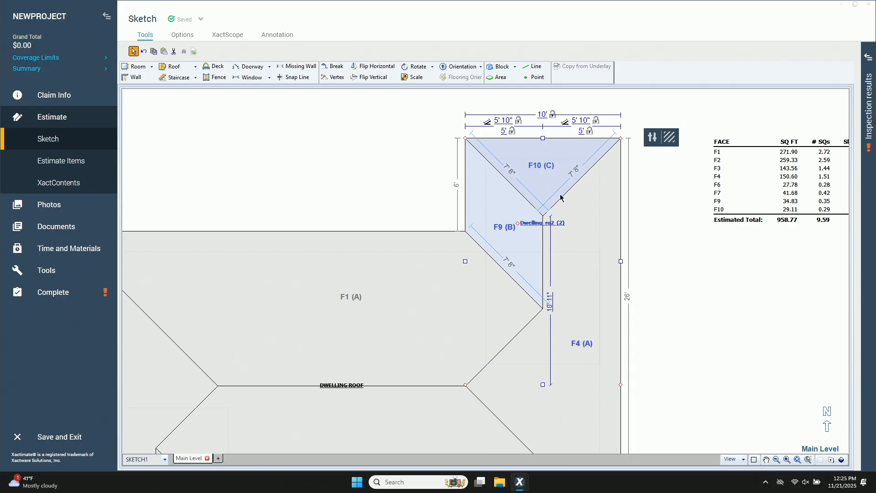
pyautogui.doubleClick(545, 189)
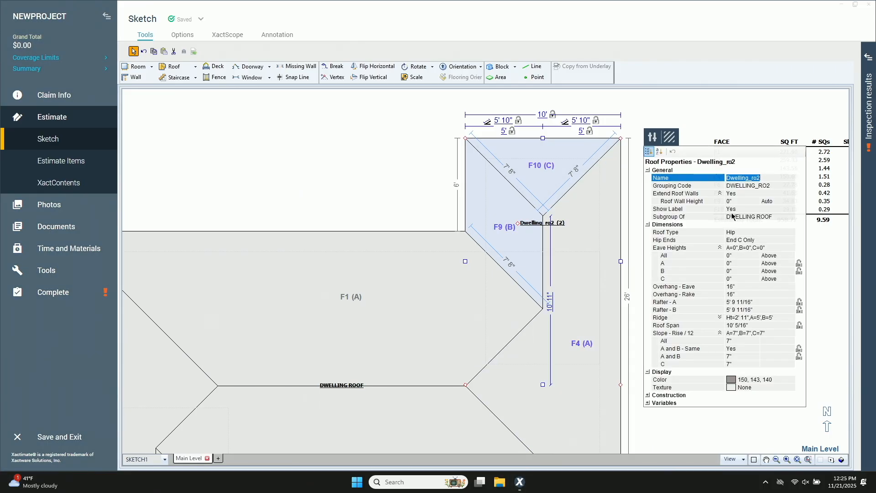
pyautogui.click(712, 234)
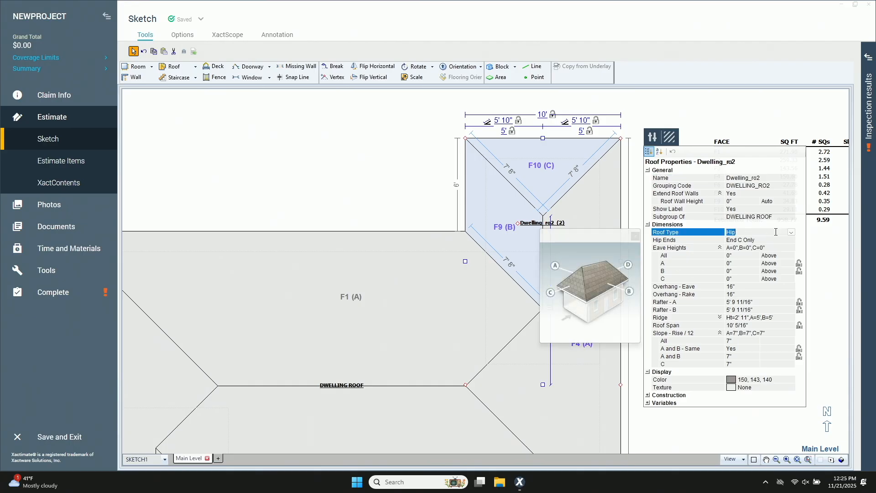
pyautogui.press('Down')
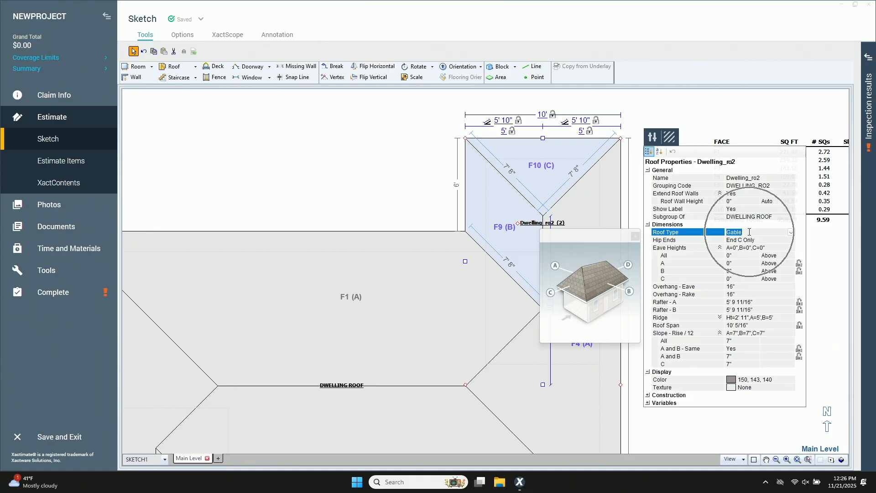
pyautogui.press('ctrl')
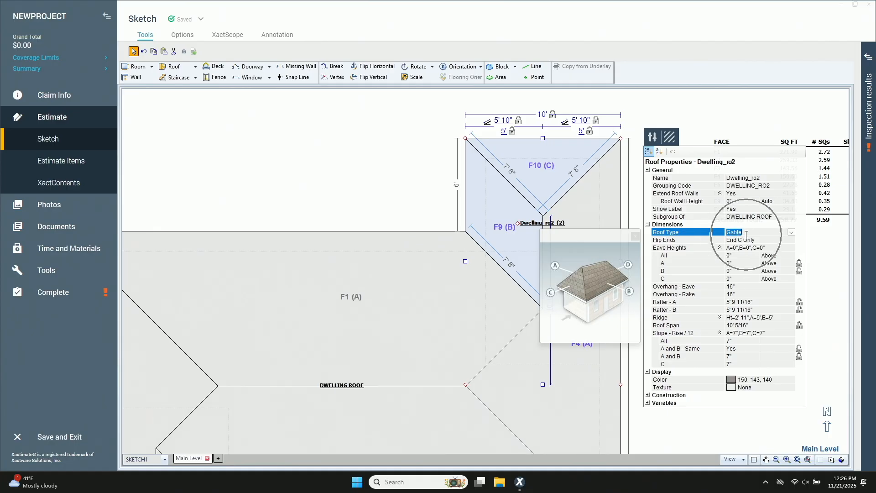
pyautogui.click(791, 232)
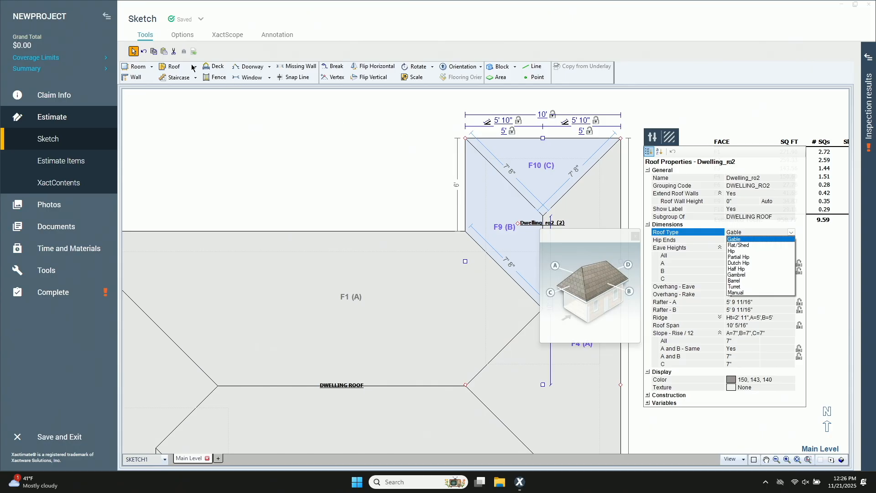
pyautogui.click(735, 245)
pyautogui.click(740, 395)
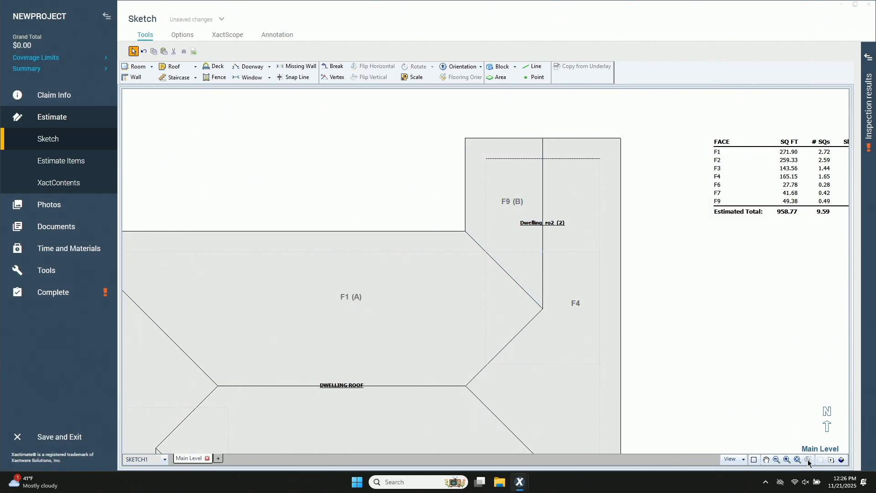
# - Examine the northeast wing's gable end and its junction with the dwelling roof in the 3D view
pyautogui.click(590, 228)
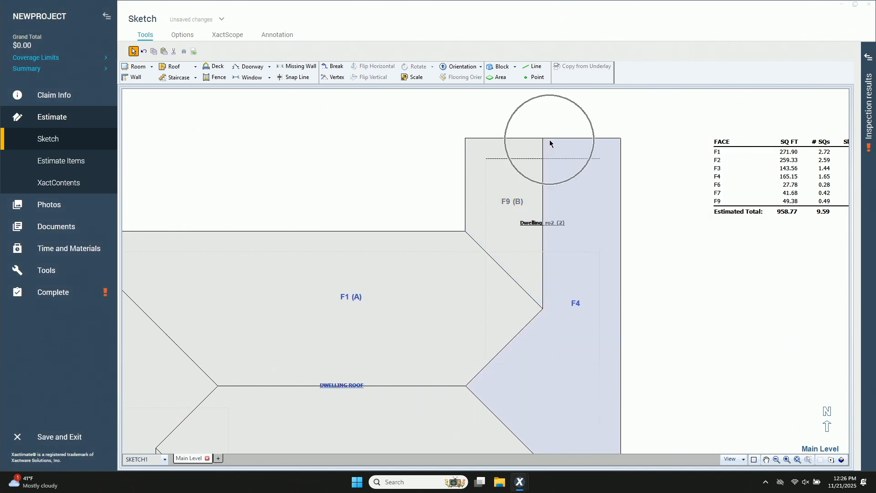
pyautogui.click(841, 460)
pyautogui.moveTo(721, 318)
pyautogui.mouseDown()
pyautogui.moveTo(505, 211)
pyautogui.moveTo(644, 282)
pyautogui.moveTo(520, 233)
pyautogui.moveTo(492, 212)
pyautogui.mouseUp()
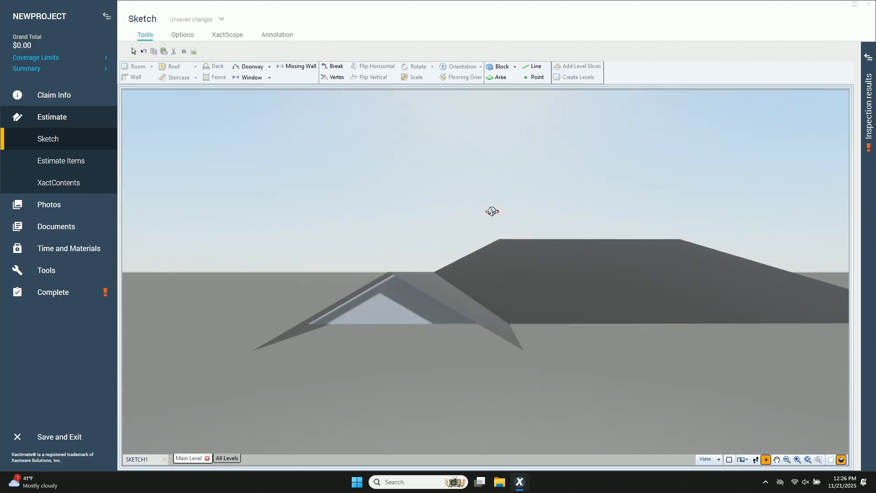